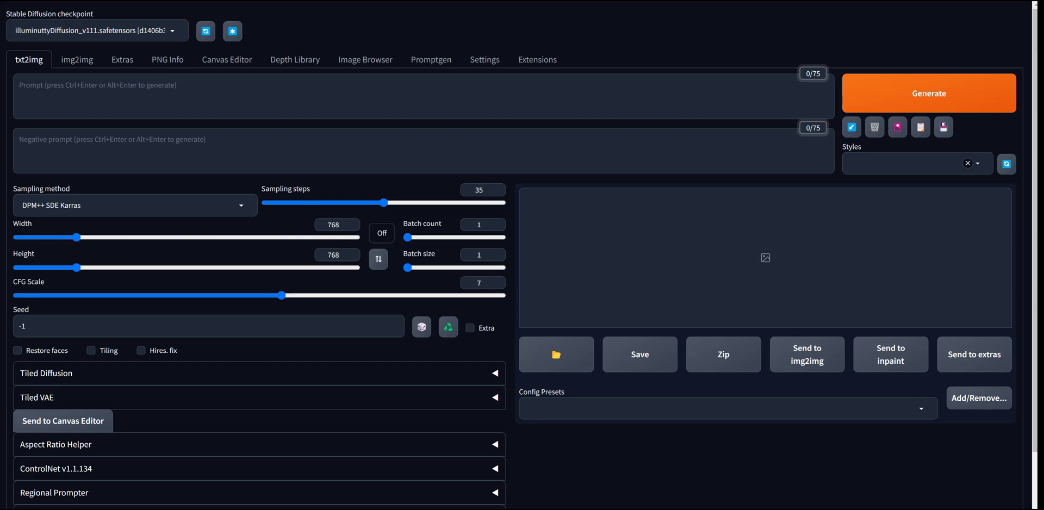
- Open the checkpoint dropdown and dismiss it, keeping illuminuttyDiffusion_v111 as the model
click(92, 30)
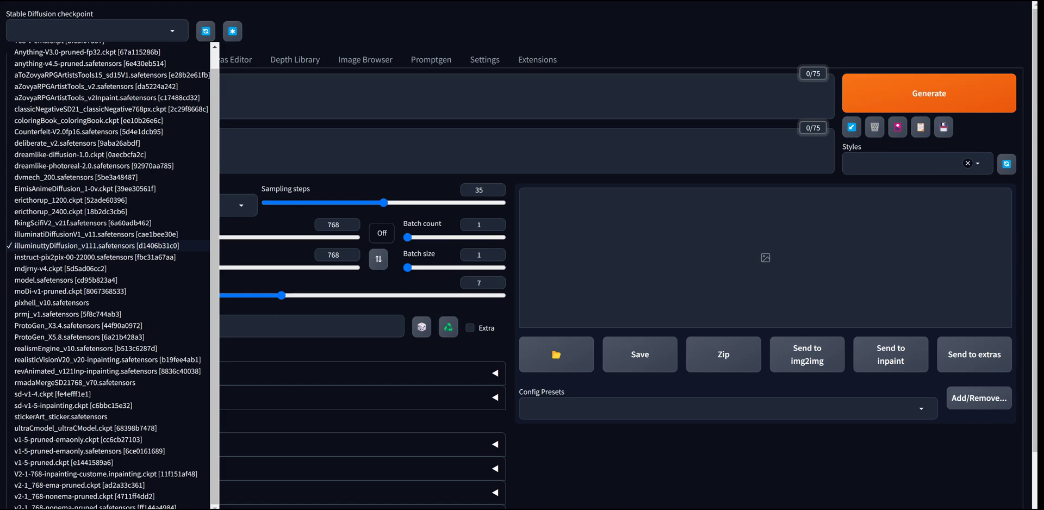
key(Return)
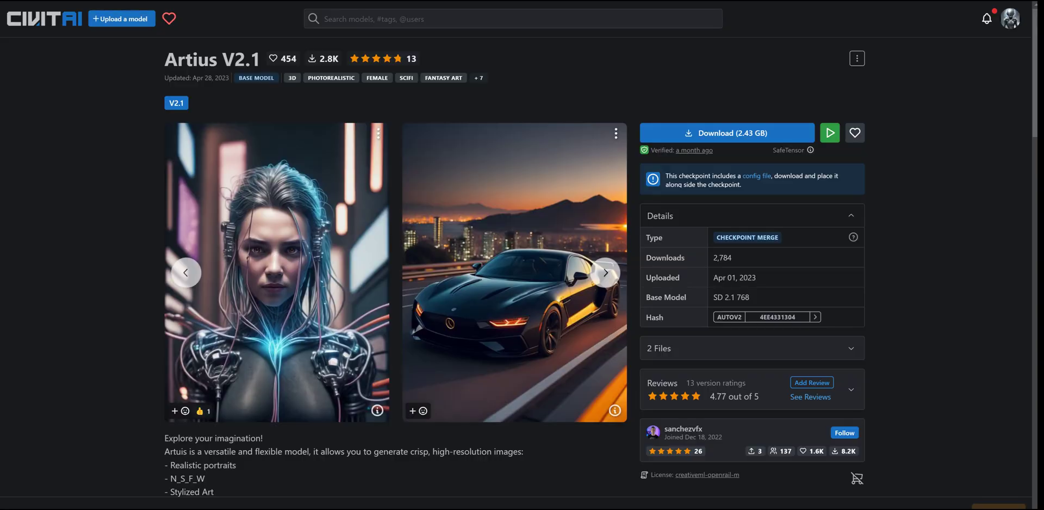
- Go back from the Artius V2.1 page to the Civitai models grid
key(alt+Left)
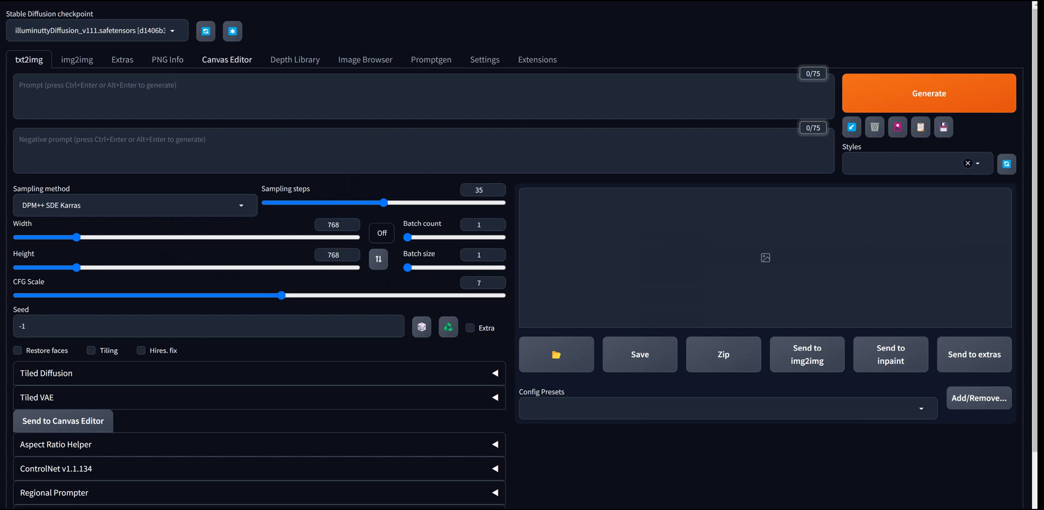
- Open the Image Browser and jump to the last page of saved images
click(365, 59)
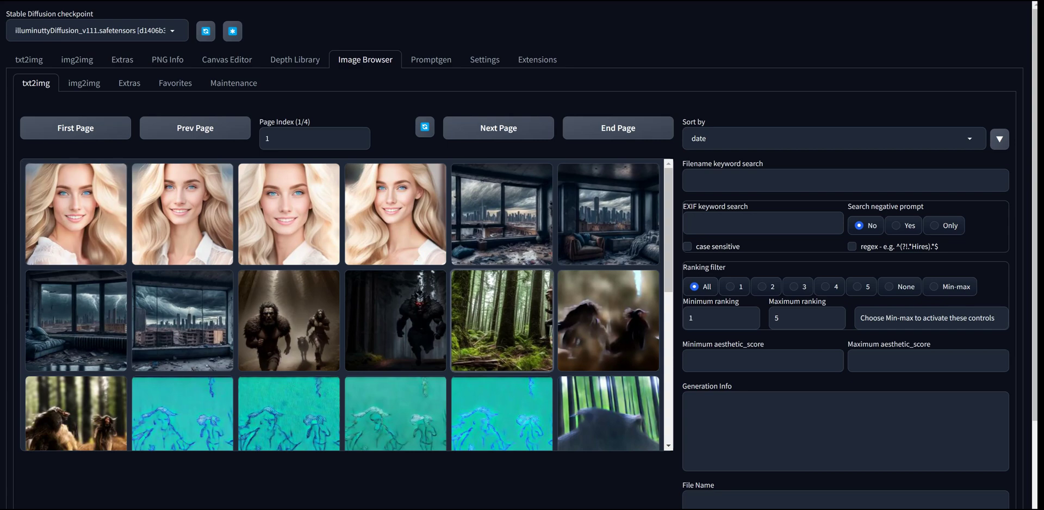
click(618, 128)
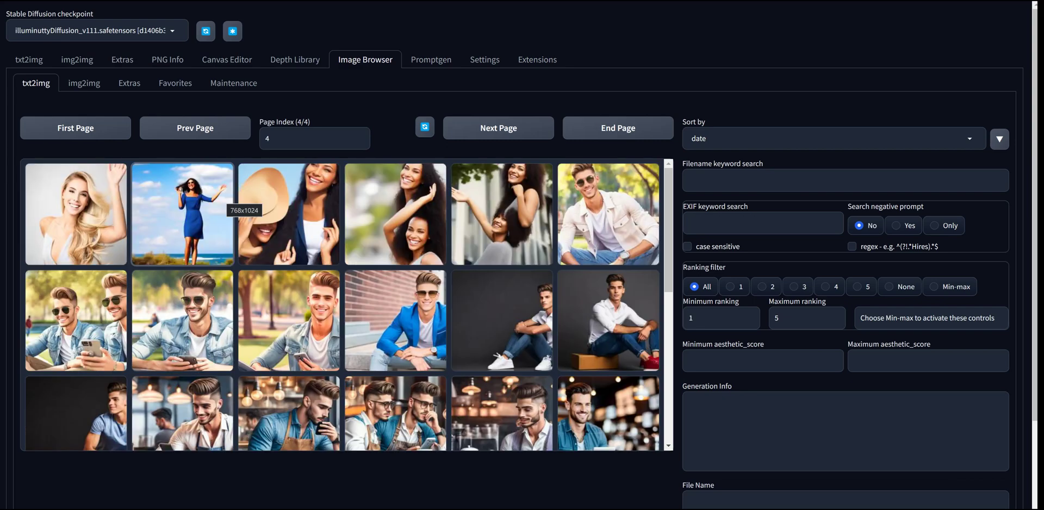
scroll(289, 314, down, 4)
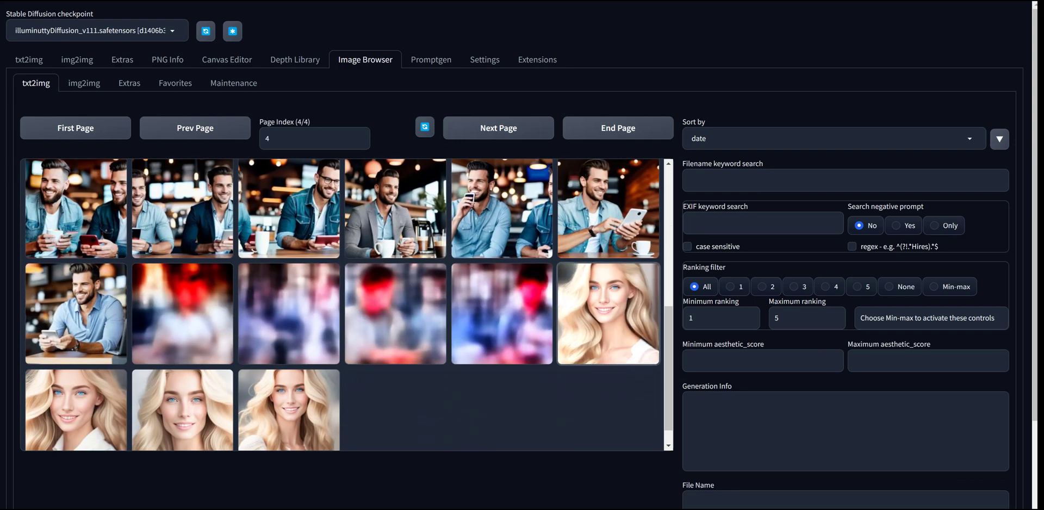
- Enlarge a blonde portrait there, then return to the first page
click(608, 313)
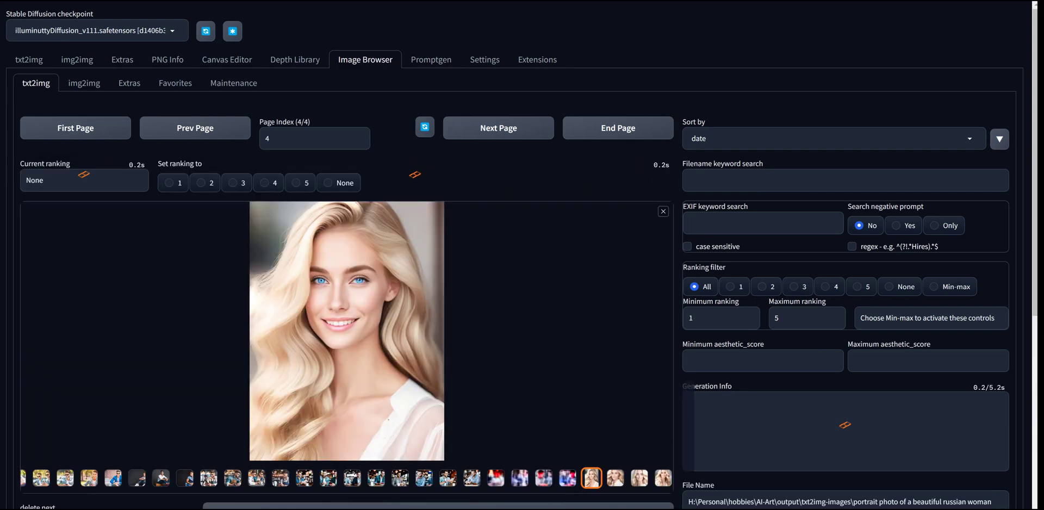
scroll(845, 451, down, 1)
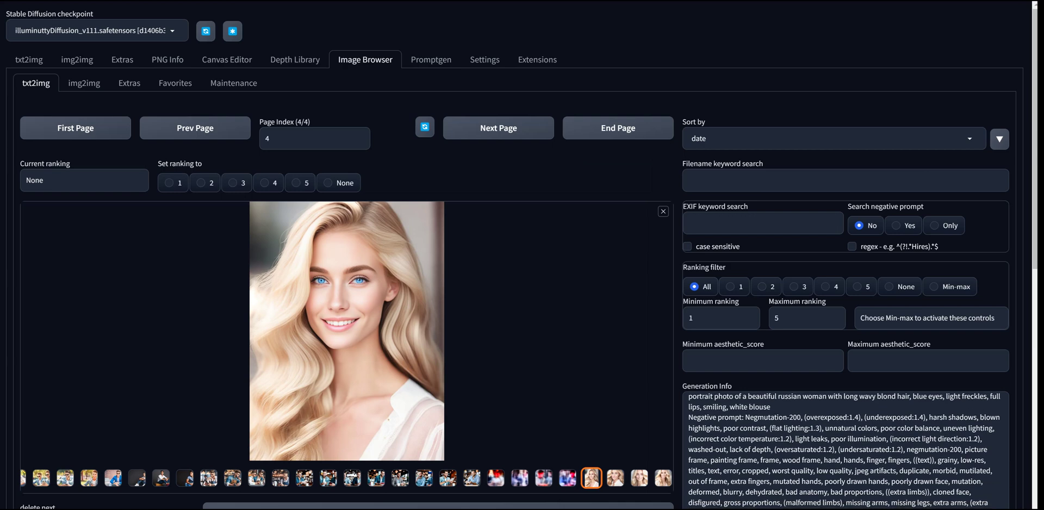
click(76, 128)
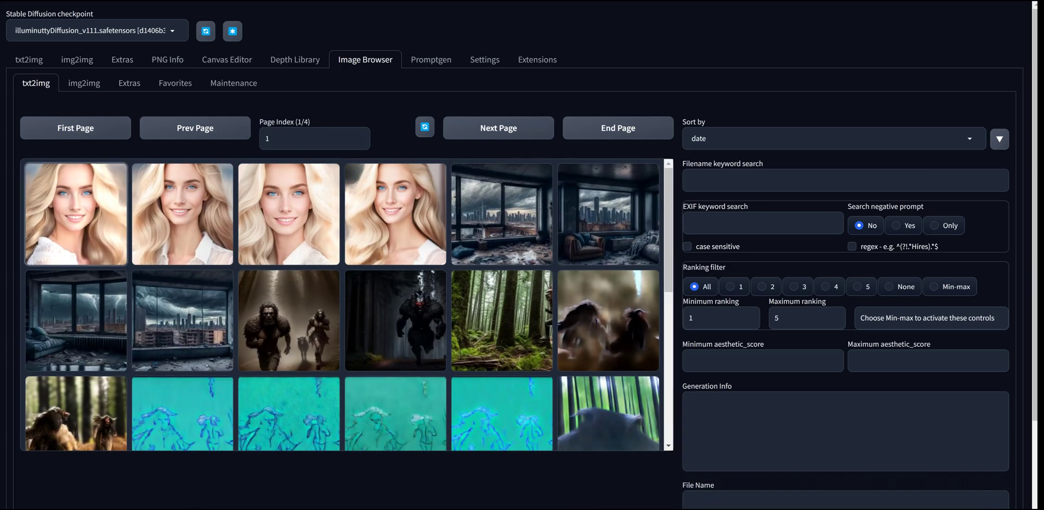
- Enlarge the first-page blonde portrait, read its Generation Info and File Name, then open Settings
click(395, 214)
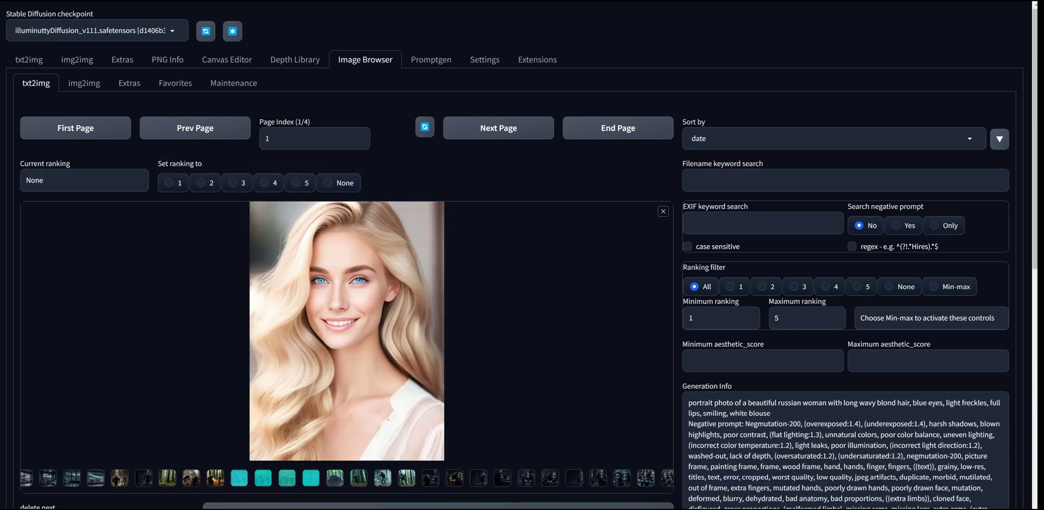
scroll(843, 446, down, 1)
scroll(843, 446, down, 5)
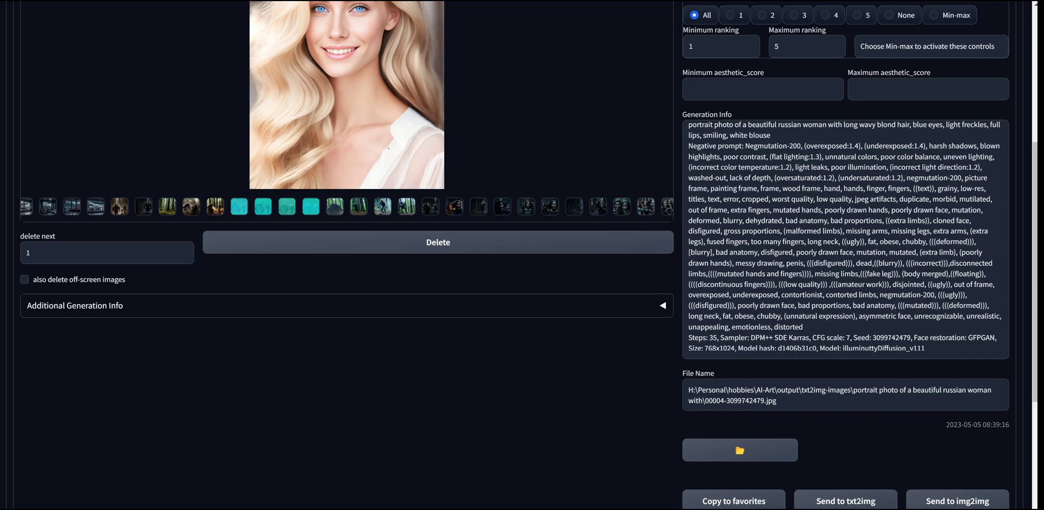
scroll(843, 239, up, 4)
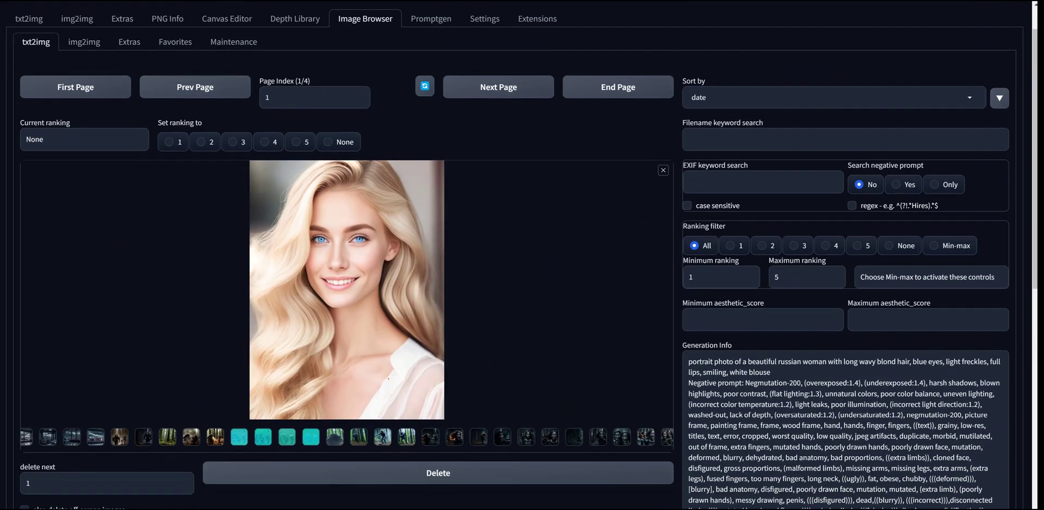
scroll(842, 256, down, 1)
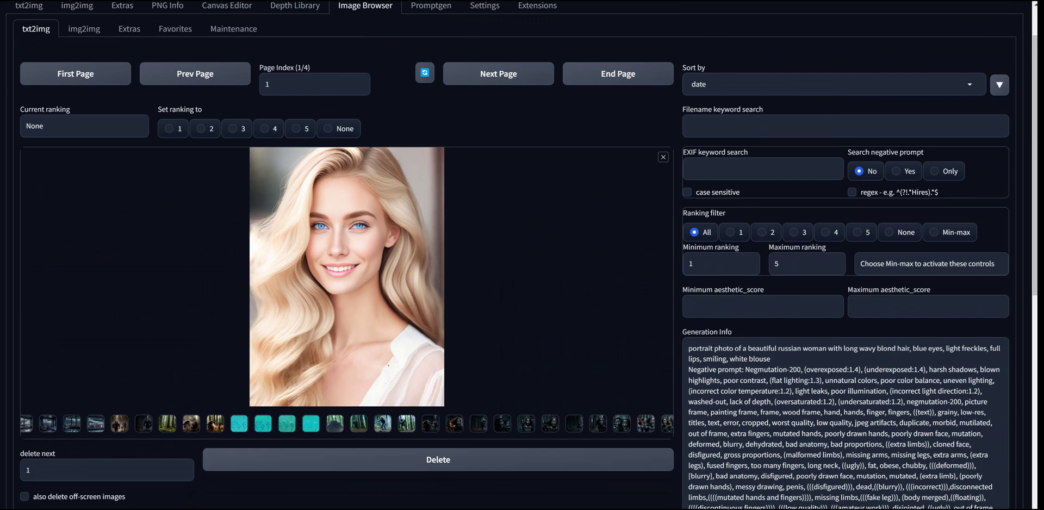
click(485, 5)
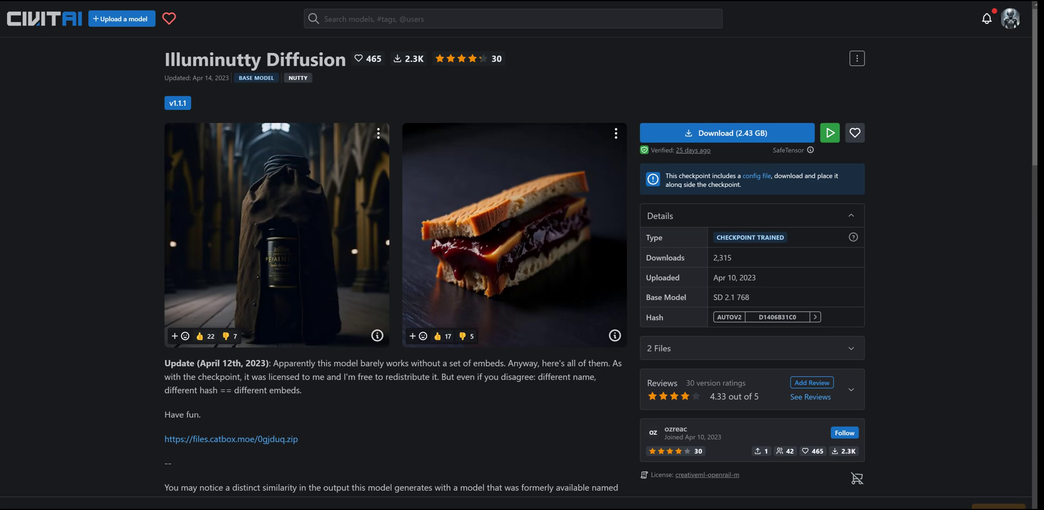
- Return to the Civitai models grid and browse toward the A-Zovya RPG Artist Tools card
key(alt+Left)
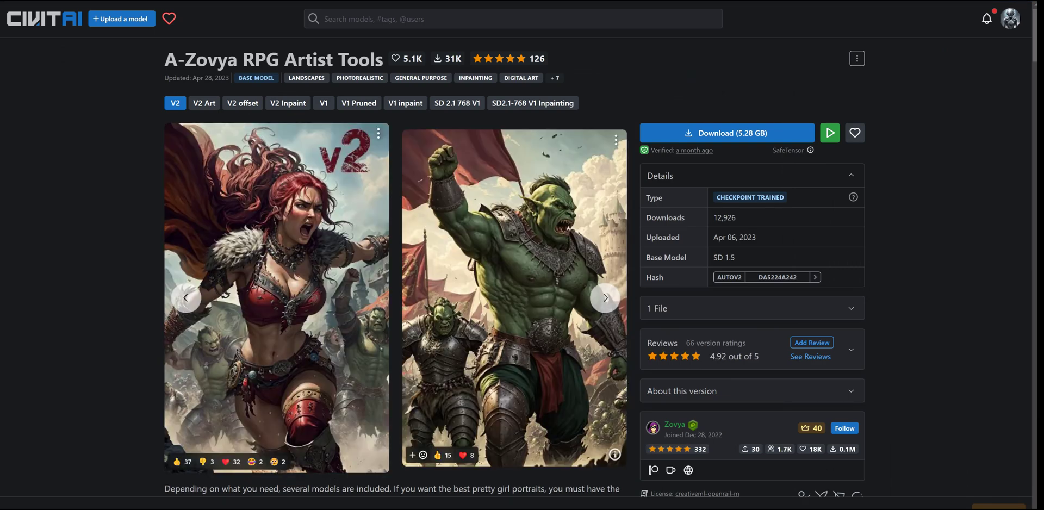
scroll(395, 299, down, 3)
scroll(396, 299, up, 3)
- Leave the A-Zovya page and scroll through the Highest Rated models grid
key(alt+Left)
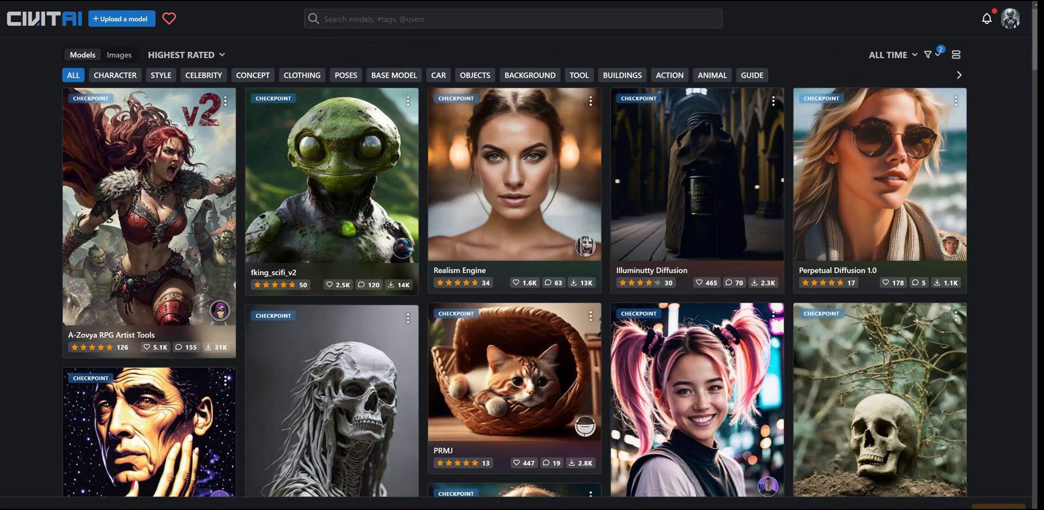
scroll(514, 268, down, 2)
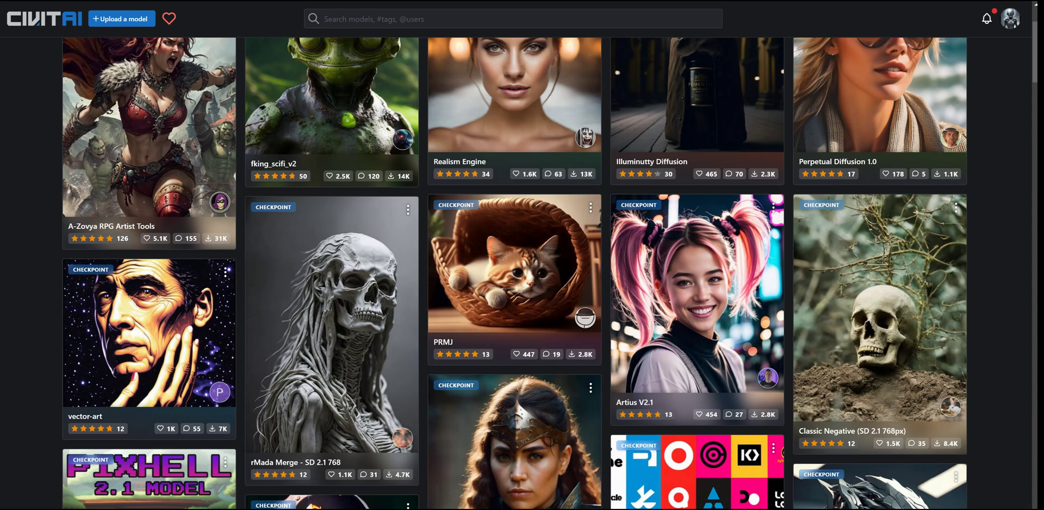
scroll(514, 267, up, 1)
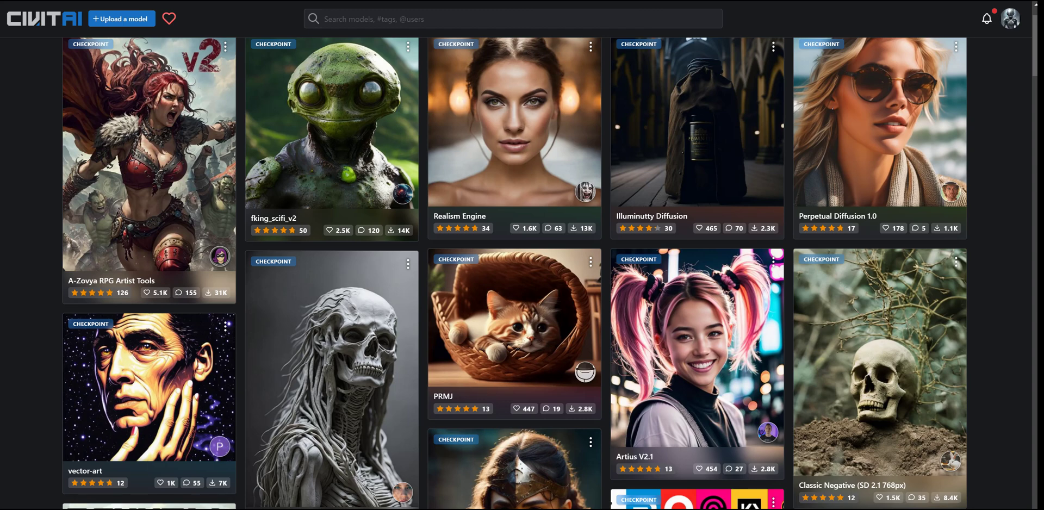
scroll(522, 271, up, 1)
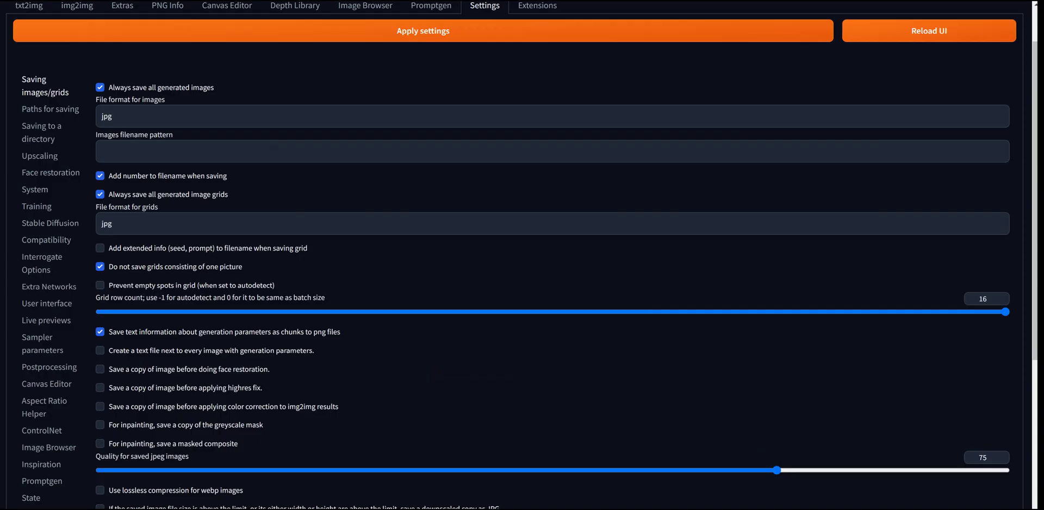
- Switch to the txt2img tab and scroll over its empty-prompt generation page
click(29, 5)
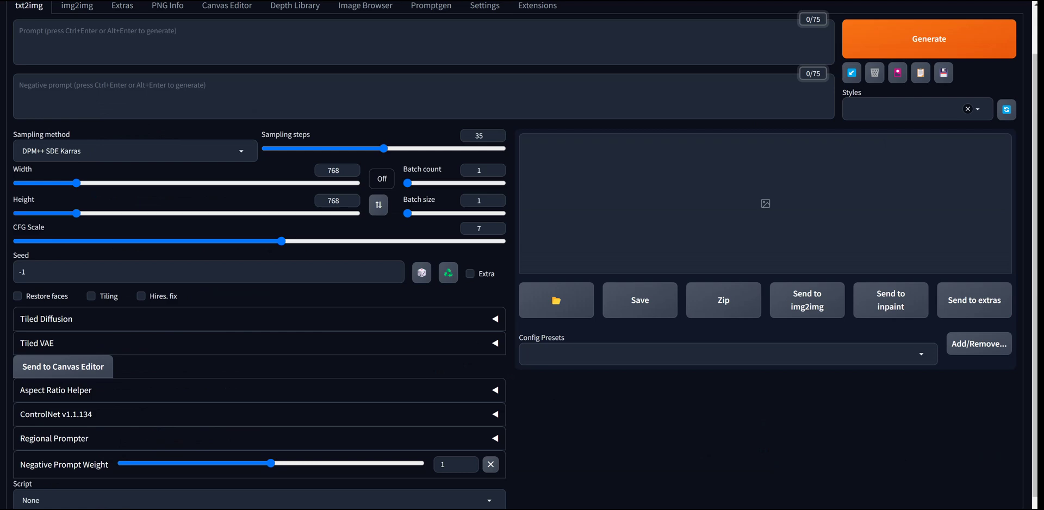
scroll(28, 5, up, 1)
scroll(522, 256, down, 1)
scroll(521, 255, up, 1)
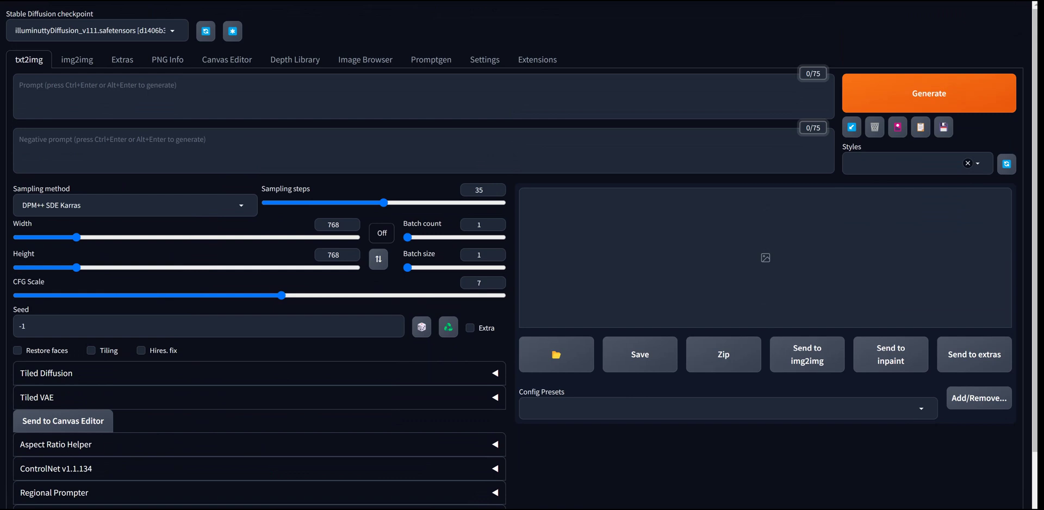
scroll(522, 256, down, 1)
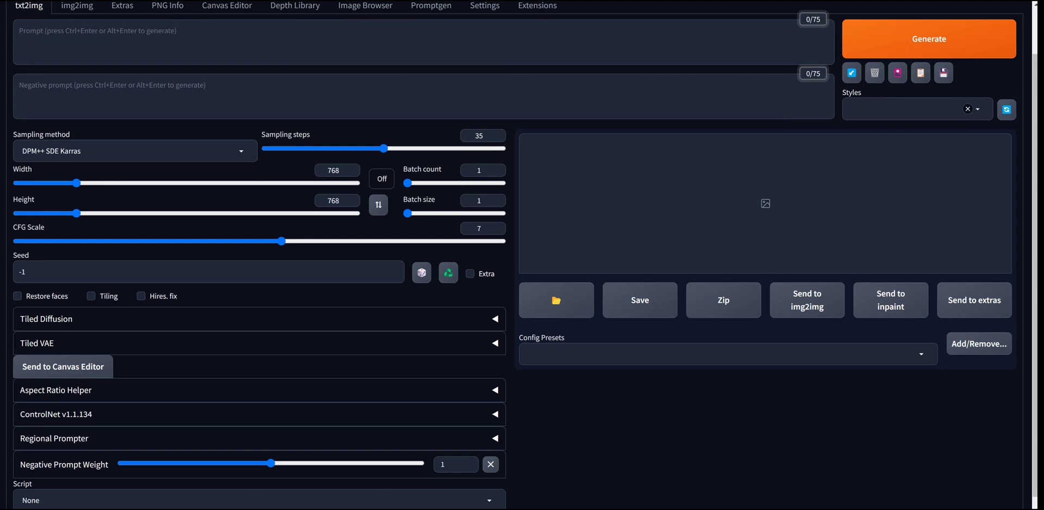